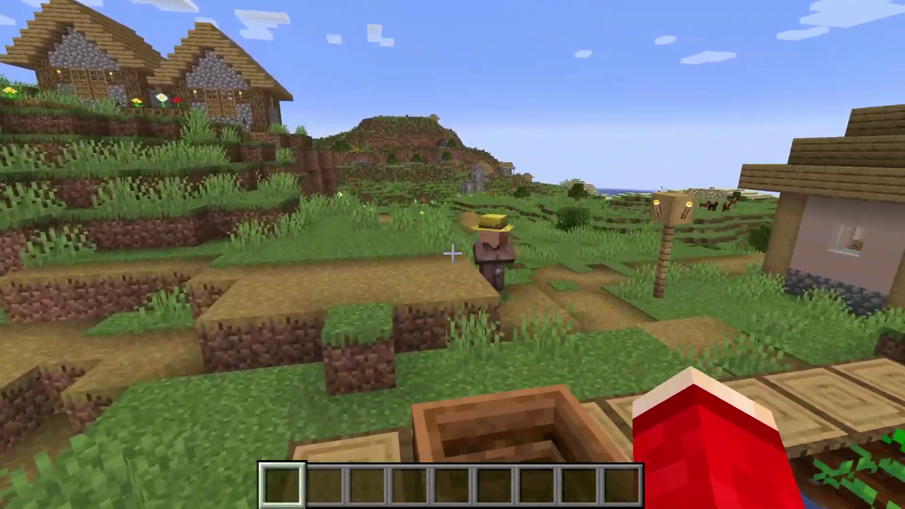
key("w")
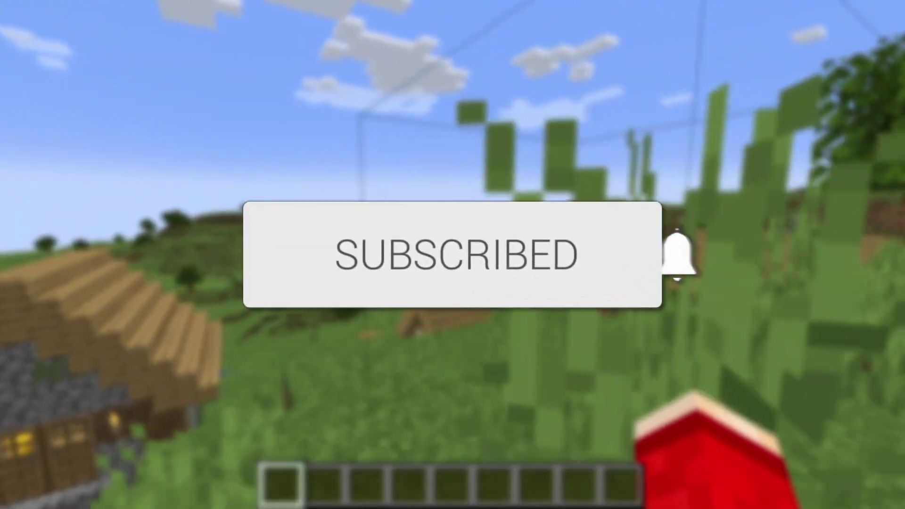
key("w")
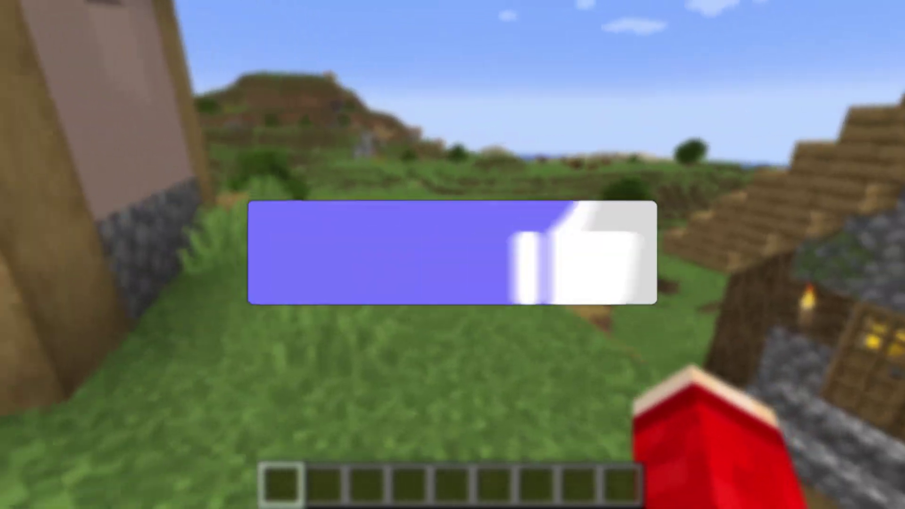
key("w")
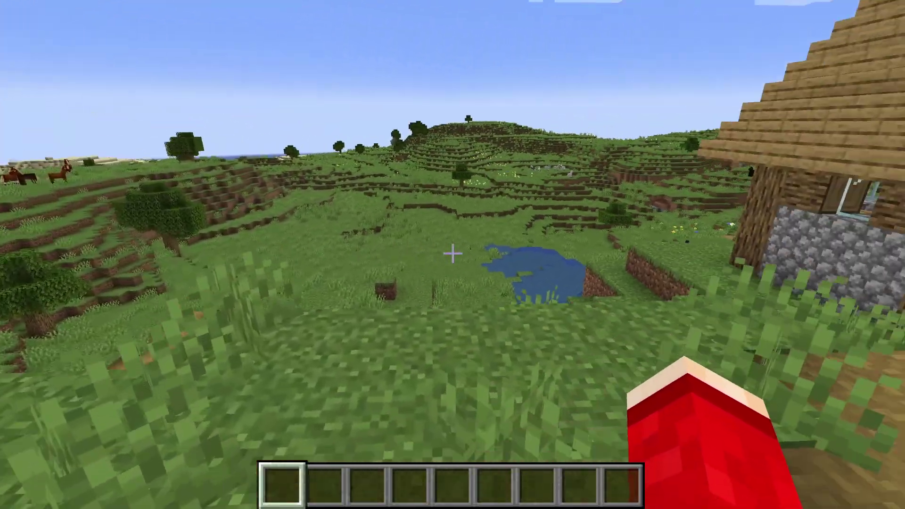
key("w")
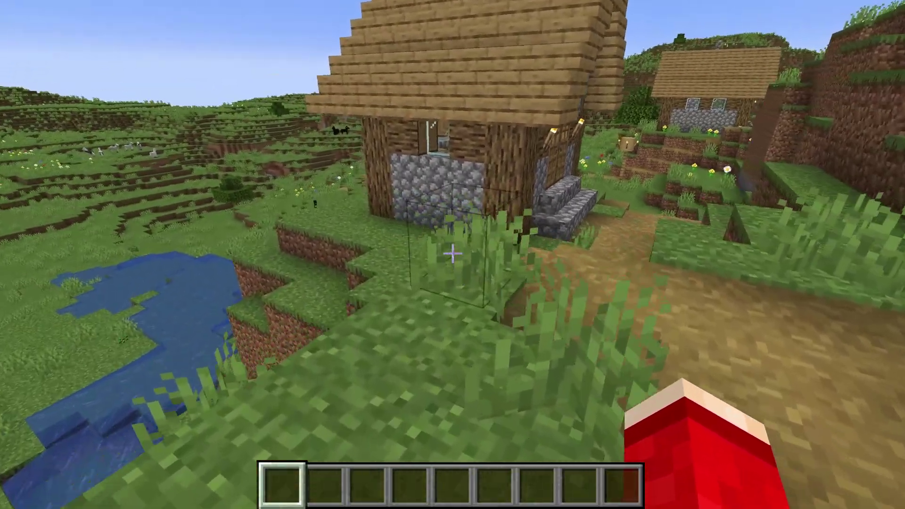
key("w")
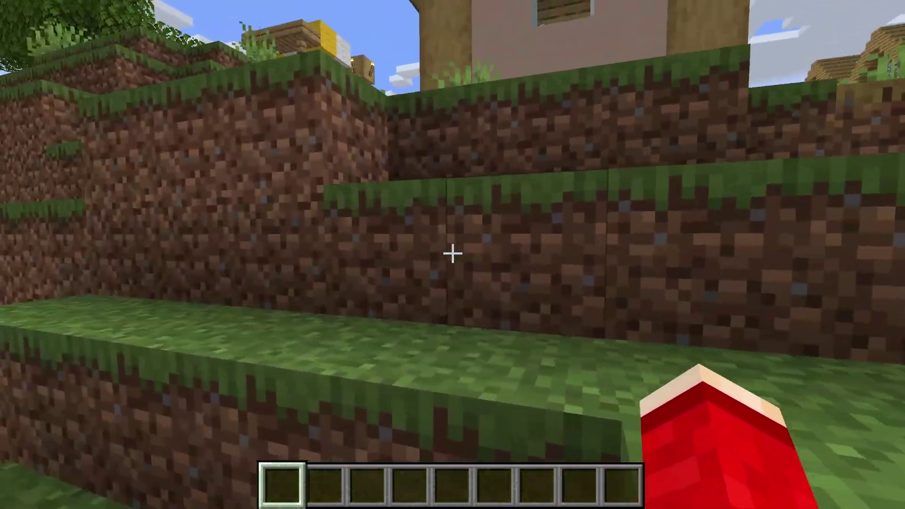
key("w")
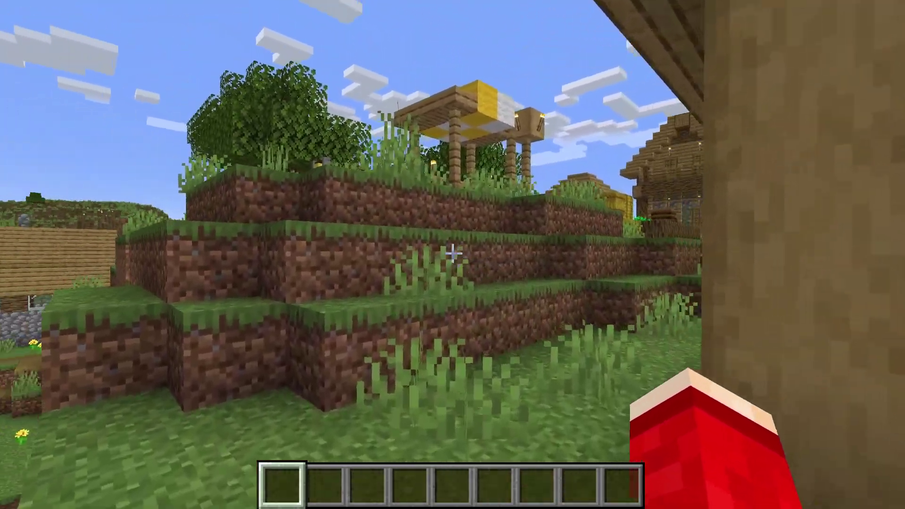
key("w")
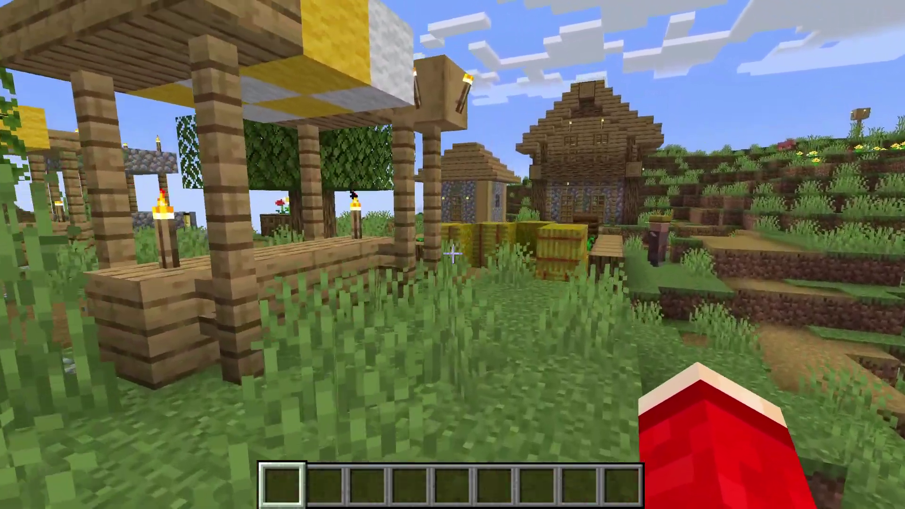
key("w")
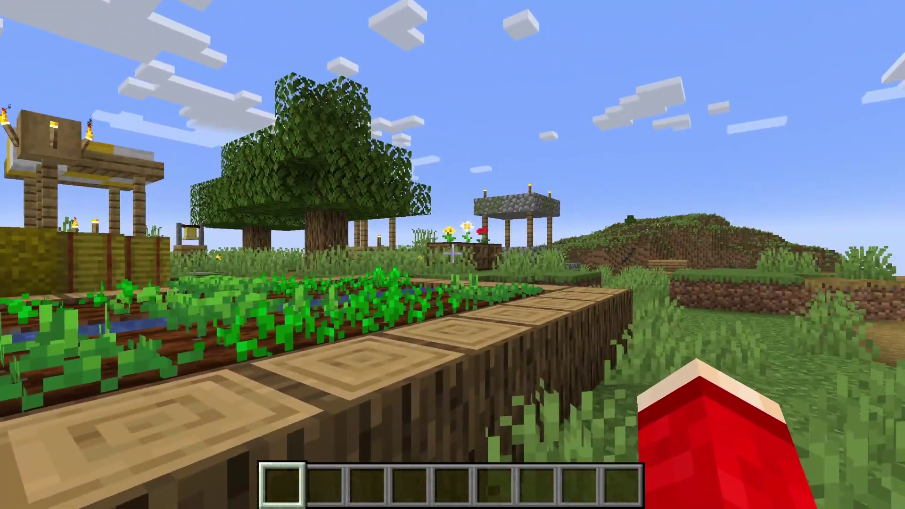
- Quit the village world to the Minecraft title screen and show the Windows desktop
key("Escape")
left_click(488, 356)
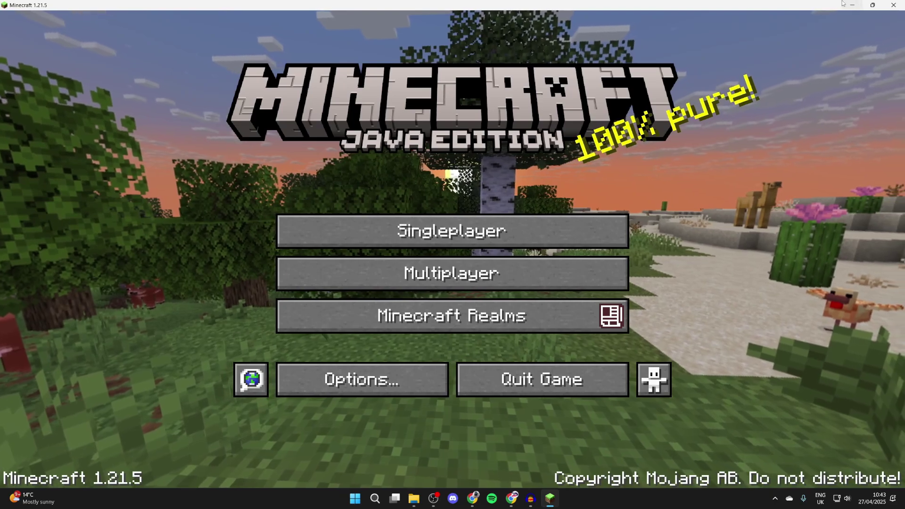
key("super+d")
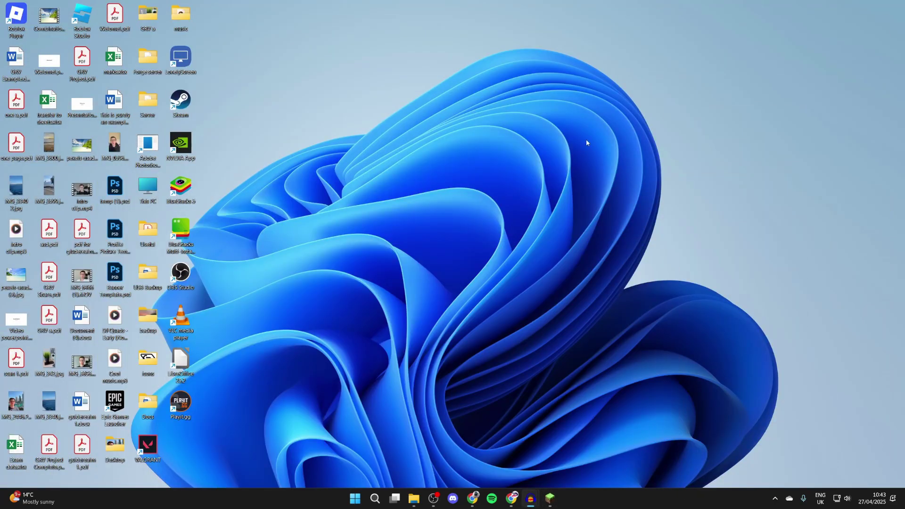
- Switch to Chrome, search Google for "modrinth" and open the Modrinth website
left_click(511, 499)
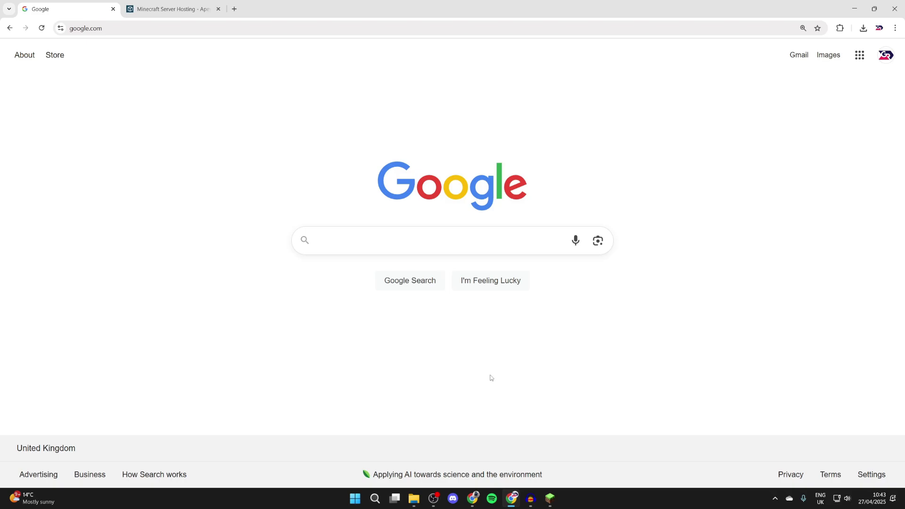
type("modrinth")
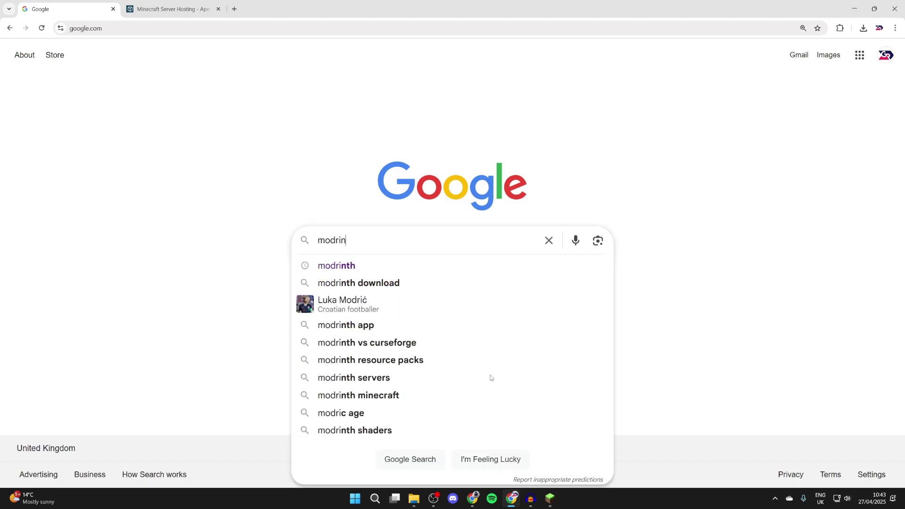
key("Return")
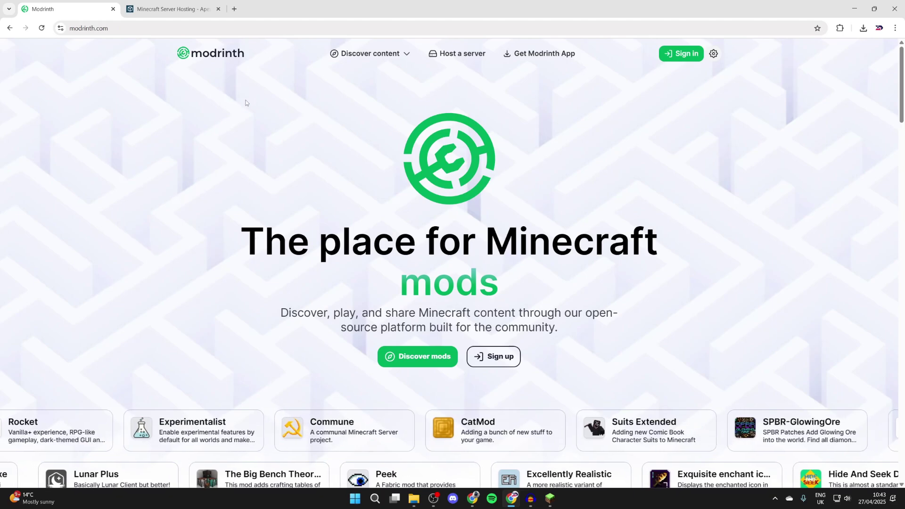
- Open Modrinth's resource pack listing and sort it by Downloads
left_click(373, 53)
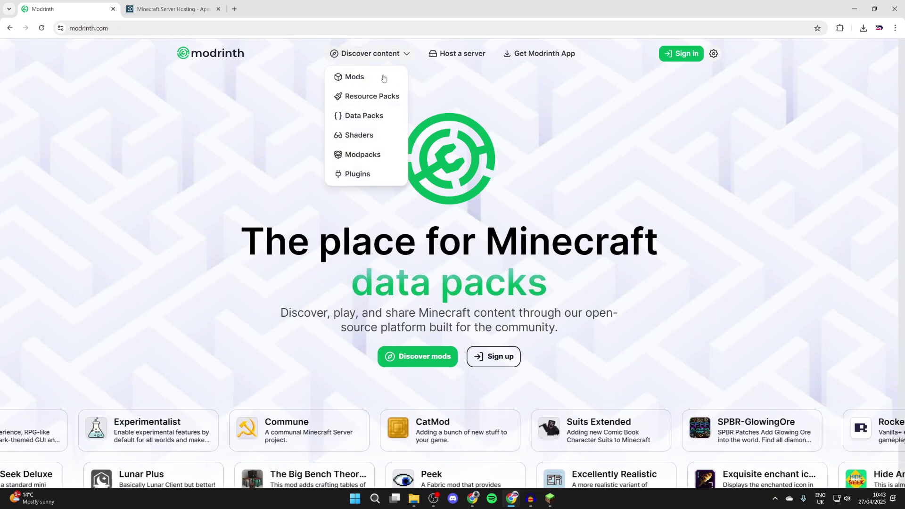
left_click(367, 100)
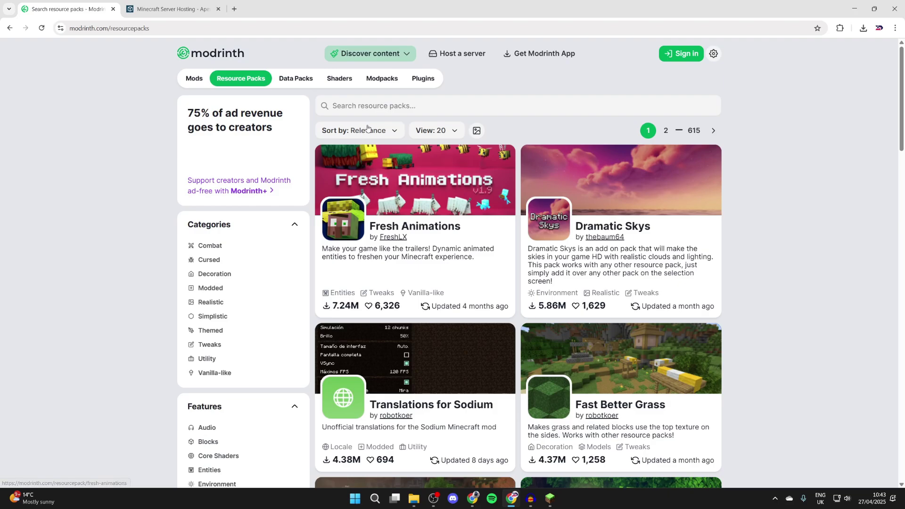
left_click(368, 130)
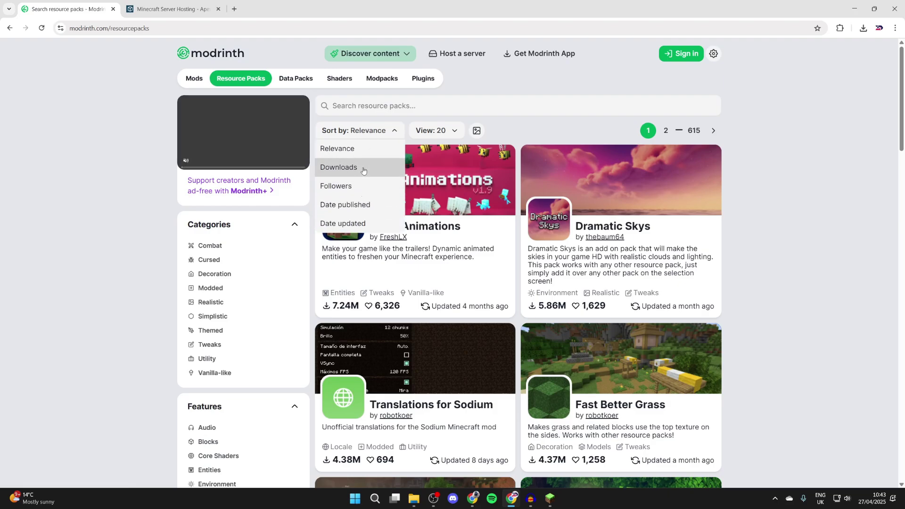
left_click(364, 171)
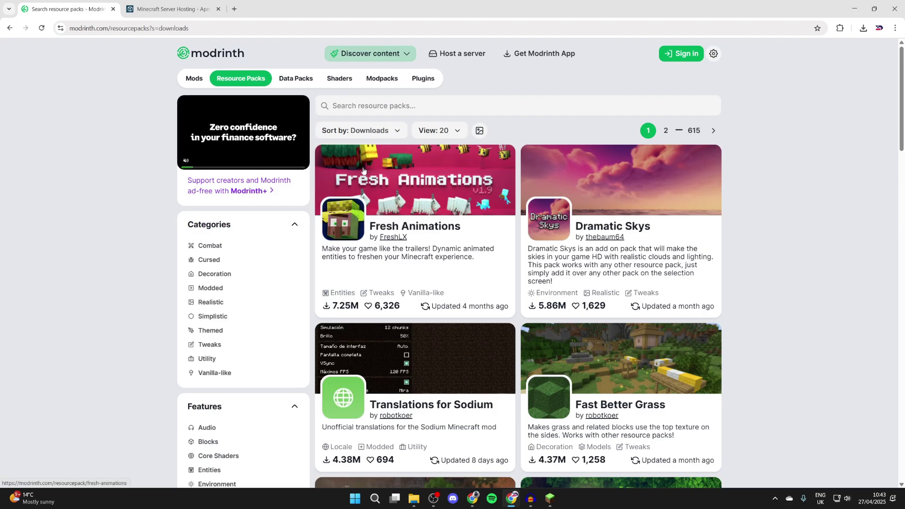
- Browse the most downloaded resource packs and open the Faithful 64x page
scroll(363, 170, "down", 7)
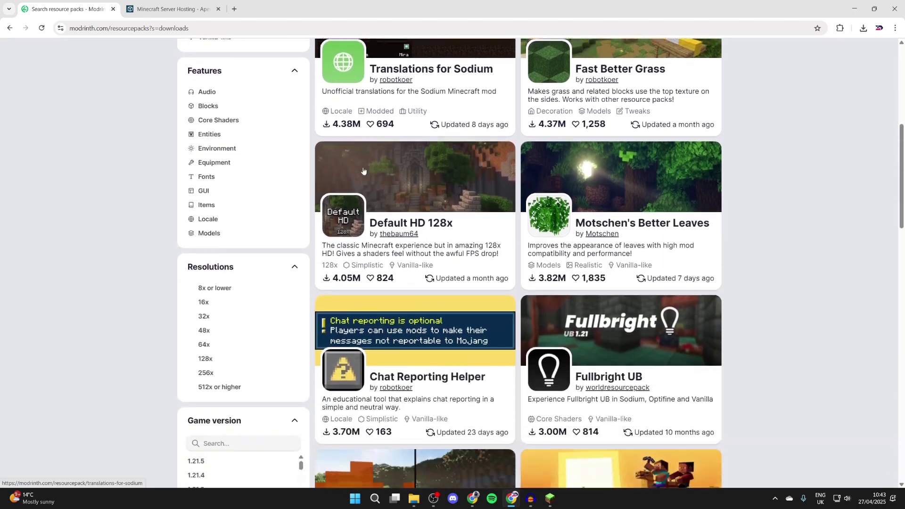
scroll(363, 171, "down", 8)
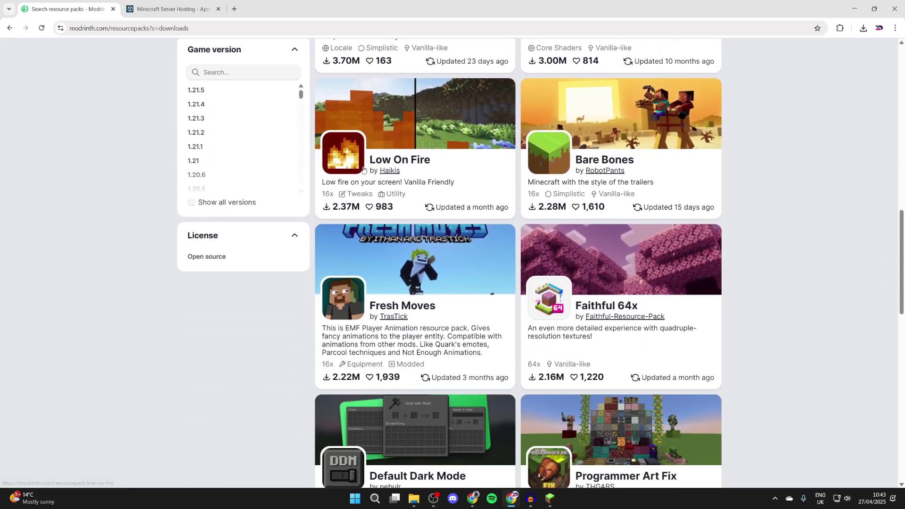
scroll(364, 171, "down", 2)
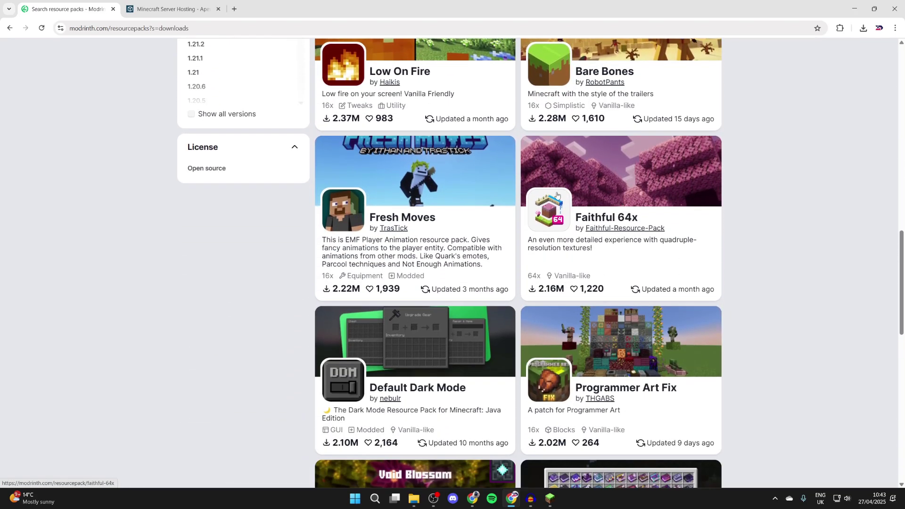
scroll(612, 220, "down", 2)
scroll(566, 174, "up", 1)
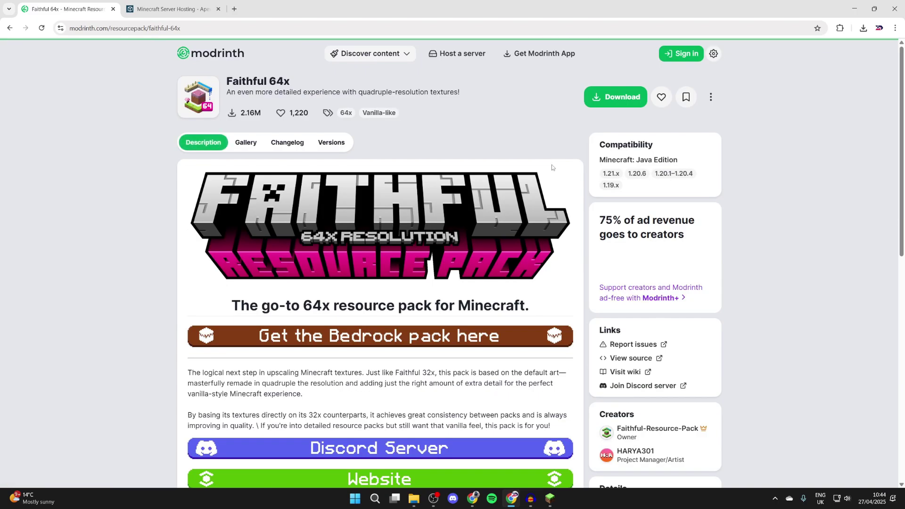
- Look through the Faithful 64x gallery images and read the pack's description
left_click(246, 143)
scroll(268, 201, "down", 3)
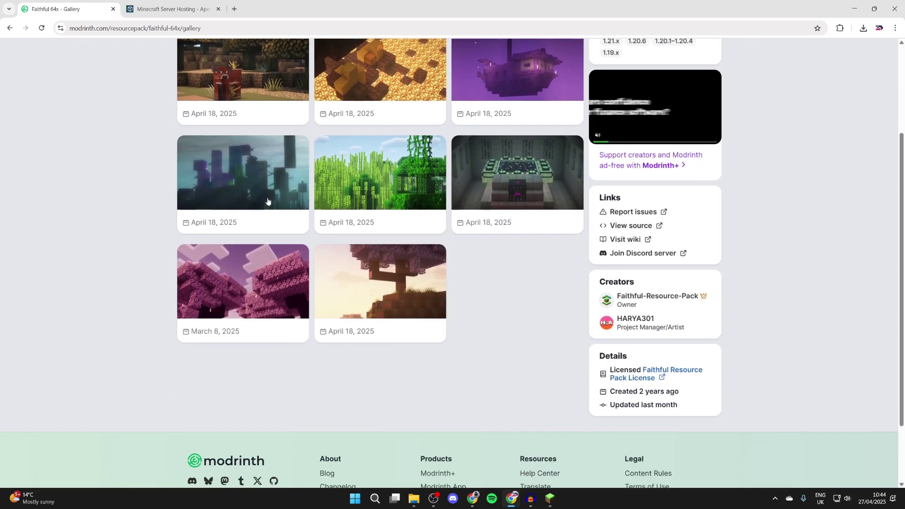
scroll(267, 201, "up", 3)
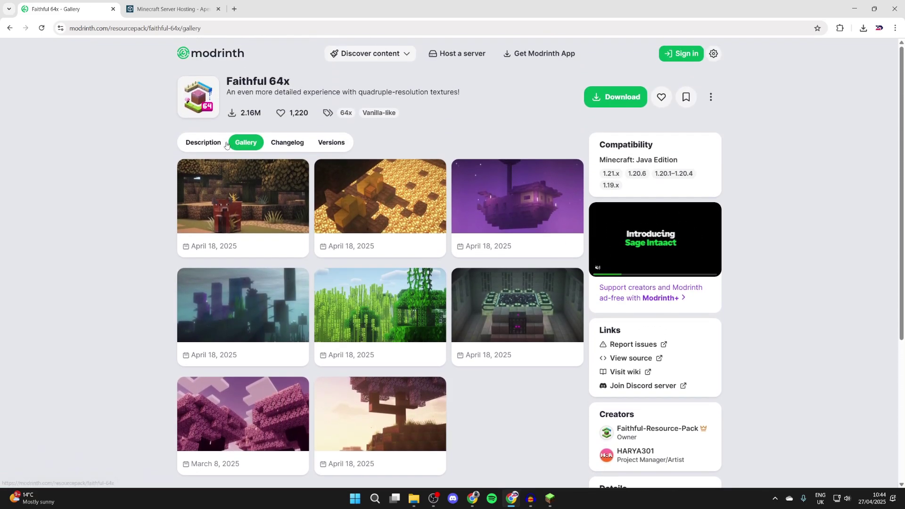
left_click(225, 143)
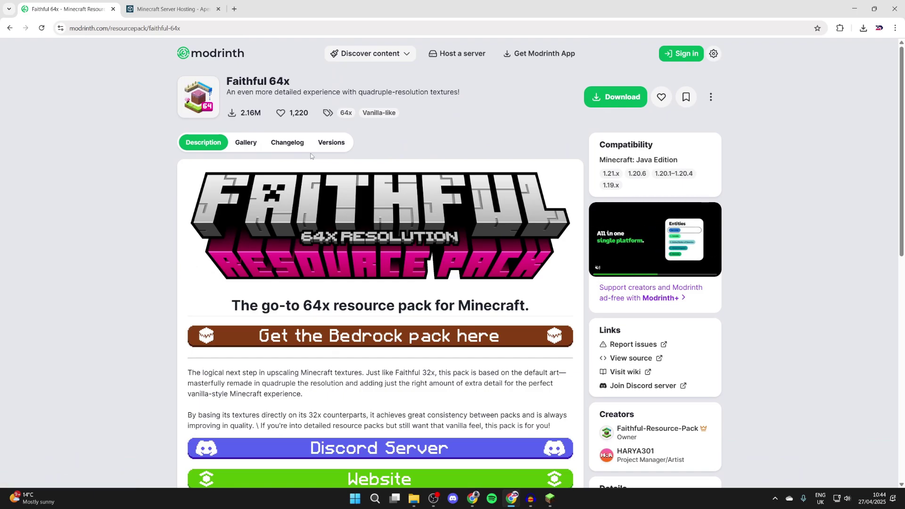
scroll(332, 216, "down", 5)
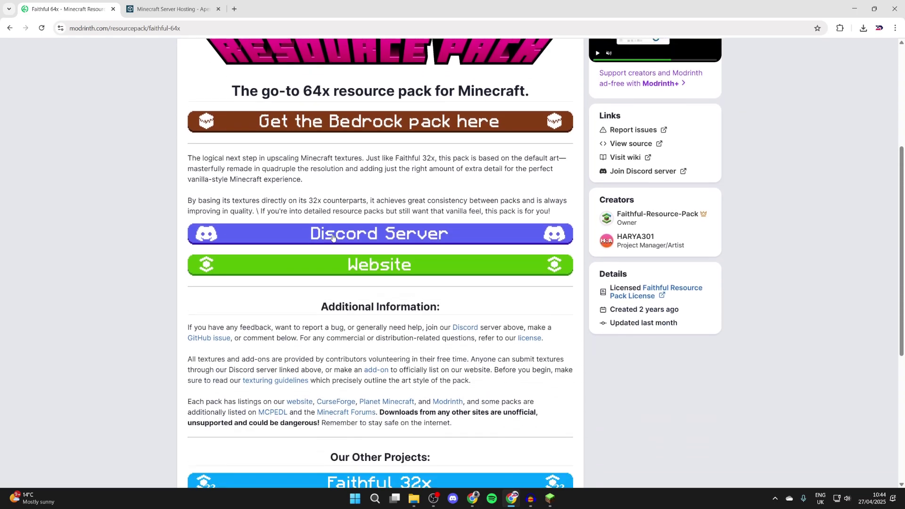
scroll(333, 237, "up", 5)
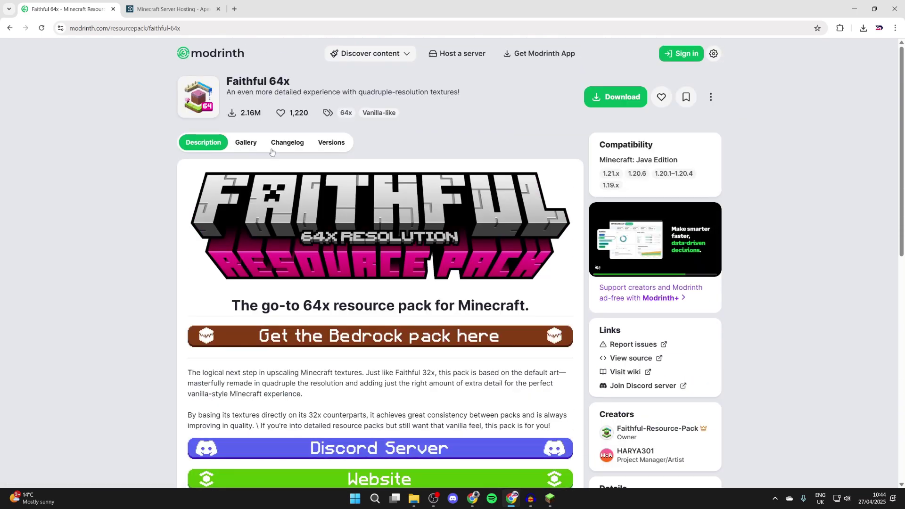
- Download the R9 release of Faithful 64x for game version 1.21.5 and show the browser's recent downloads
left_click(317, 143)
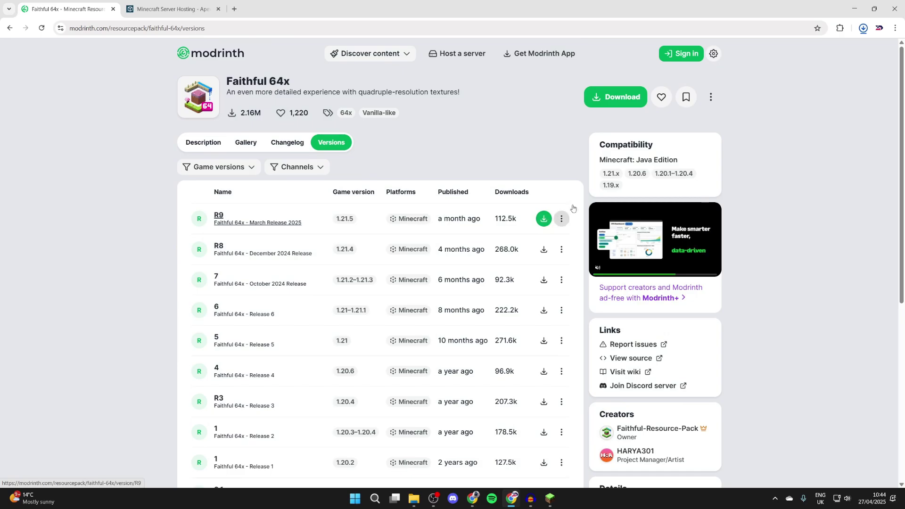
left_click(864, 28)
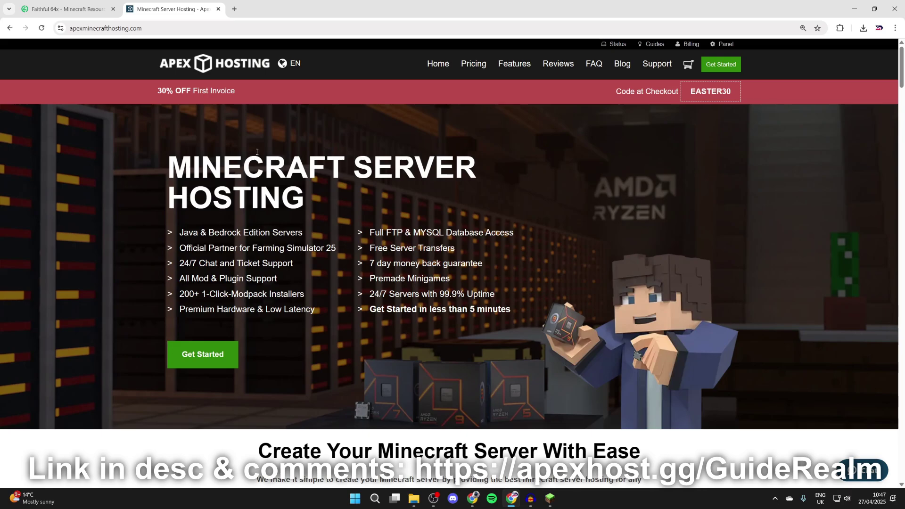
- Look over the Minecraft server hosting features on the Apex Hosting home page
scroll(257, 152, "down", 7)
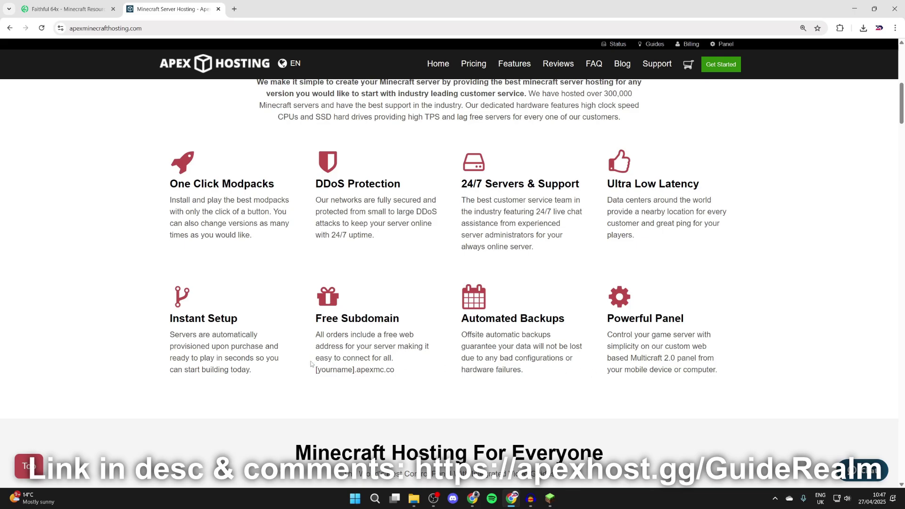
scroll(518, 386, "up", 8)
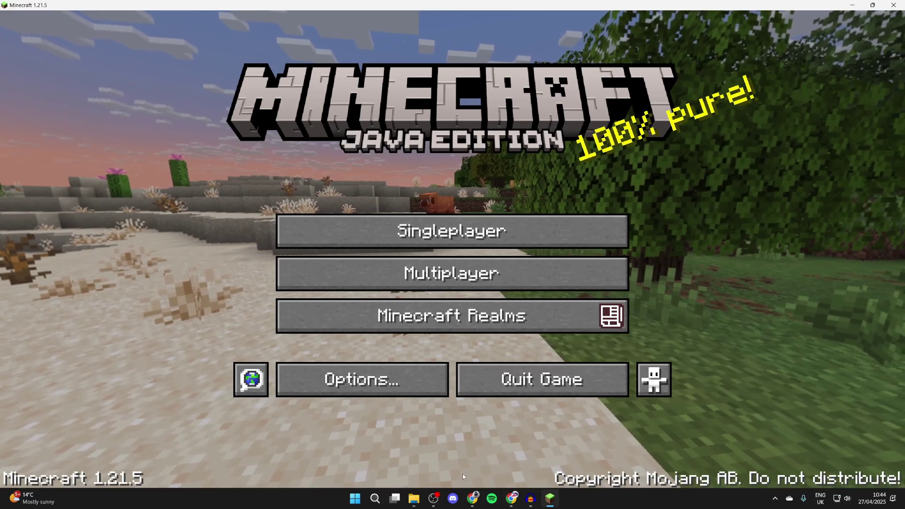
- Switch to Minecraft, open the resourcepacks folder from the Resource Packs options, and move the folder window over the middle of the game
left_click(388, 372)
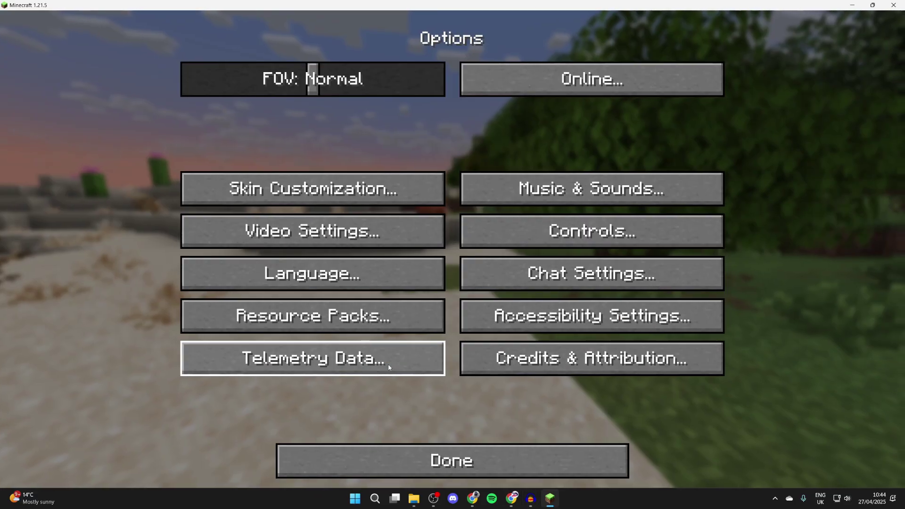
left_click(370, 315)
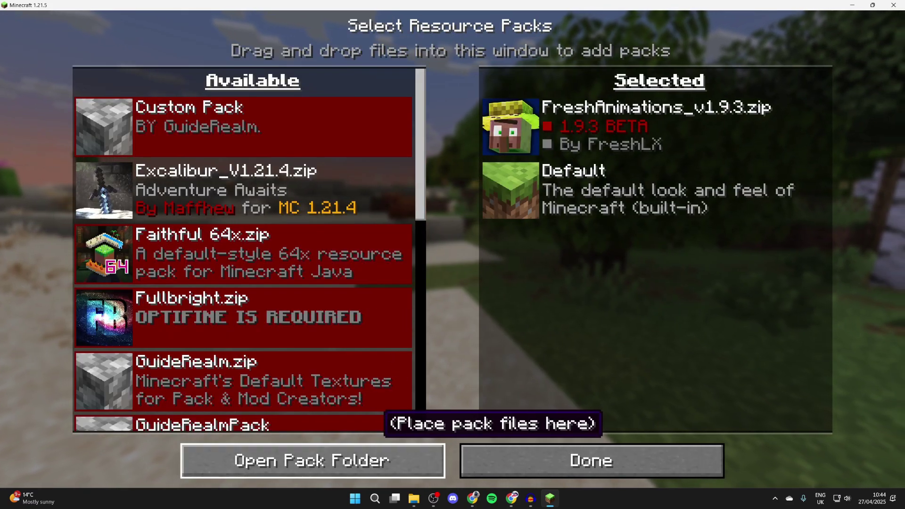
left_click(370, 465)
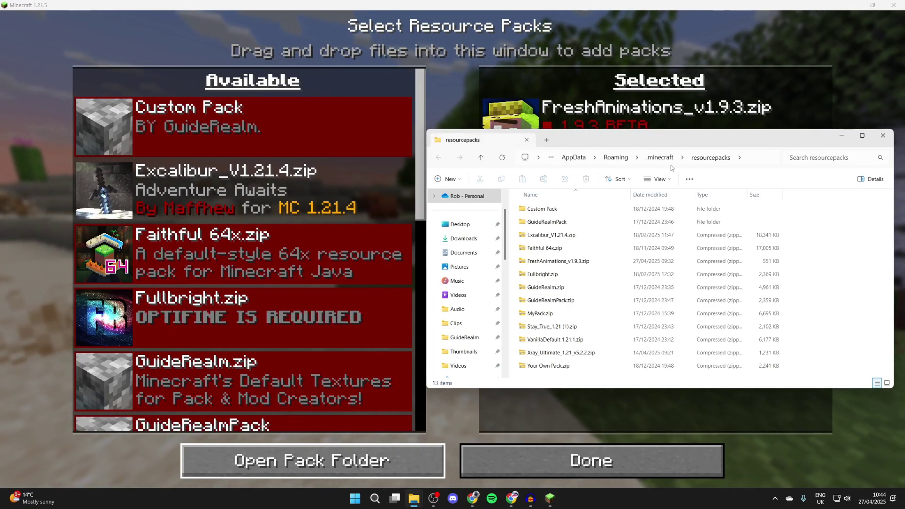
left_click_drag(662, 132, 662, 103)
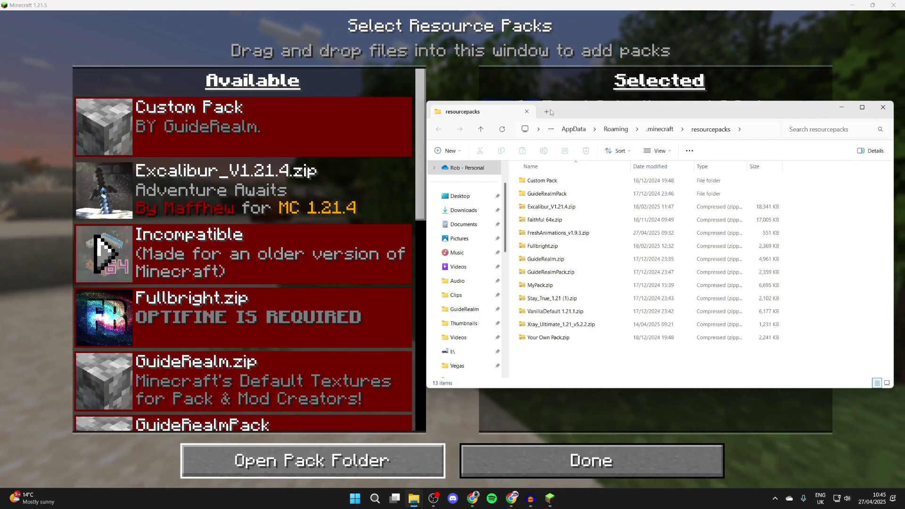
left_click_drag(595, 116, 446, 107)
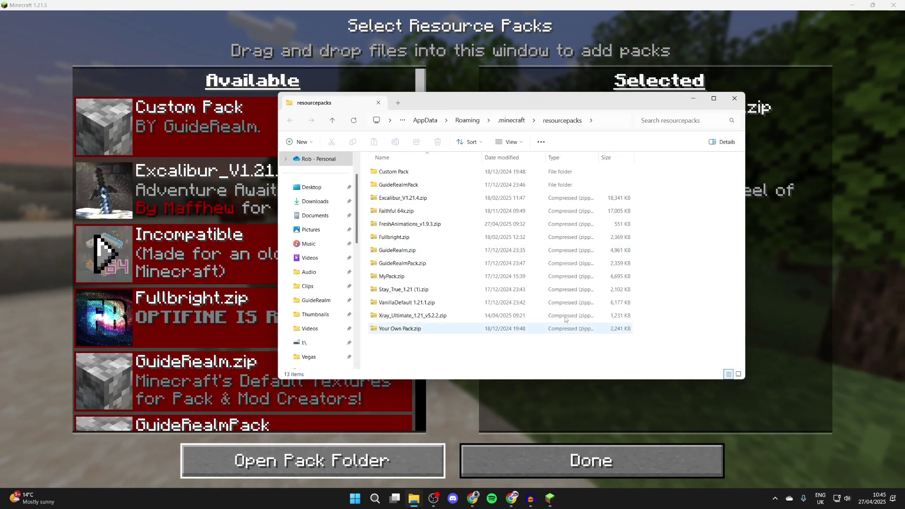
- Bring up the Downloads folder, move Faithful 64x - March 2025 Release.zip into the resourcepacks folder and return to Minecraft
mouse_move(414, 499)
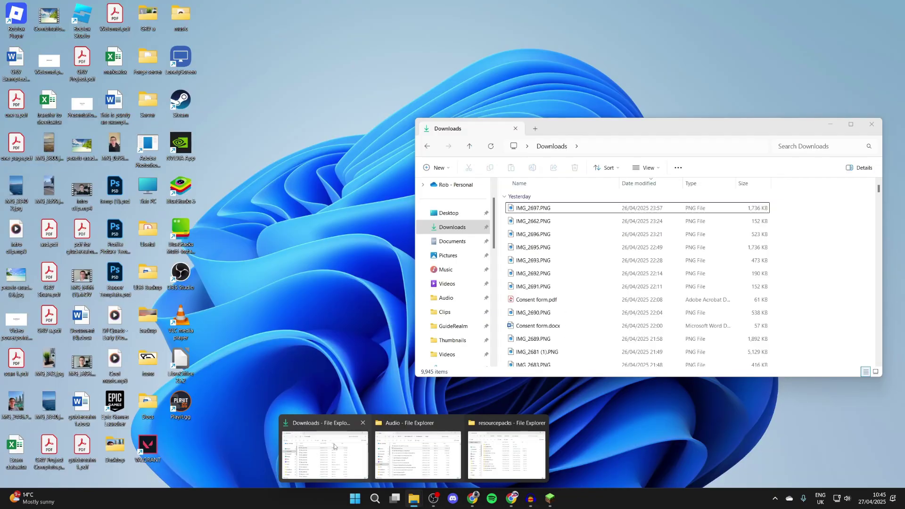
left_click(347, 455)
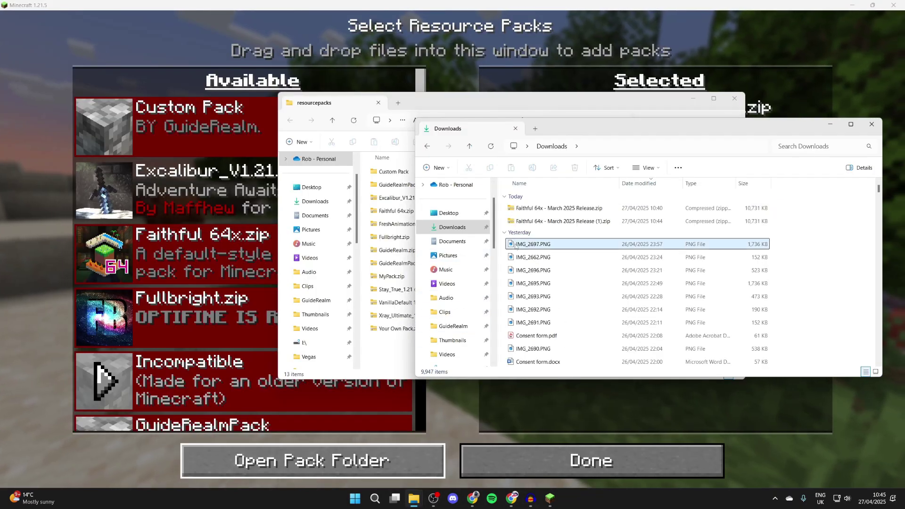
left_click_drag(573, 210, 387, 367)
left_click(406, 396)
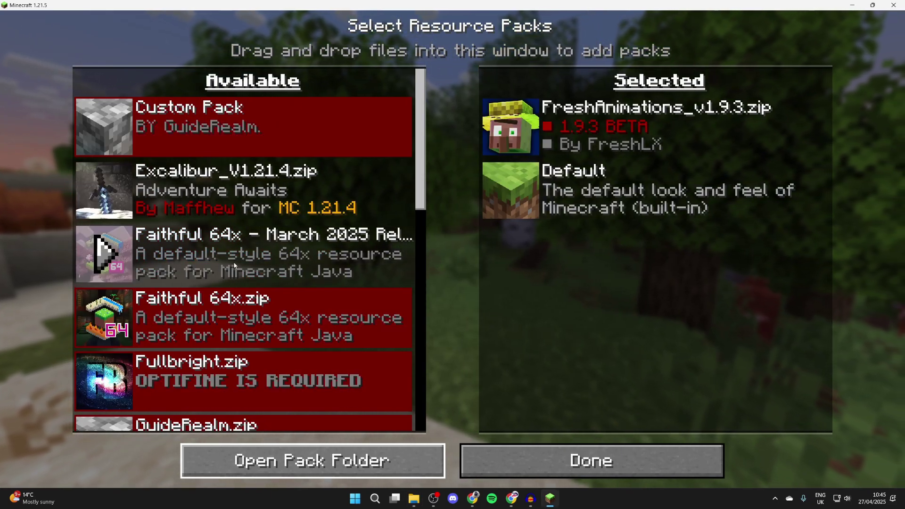
- Deactivate the FreshAnimations_v1.9.3.zip pack, activate the Faithful 64x - March 2025 Release pack and apply the selection
left_click(498, 128)
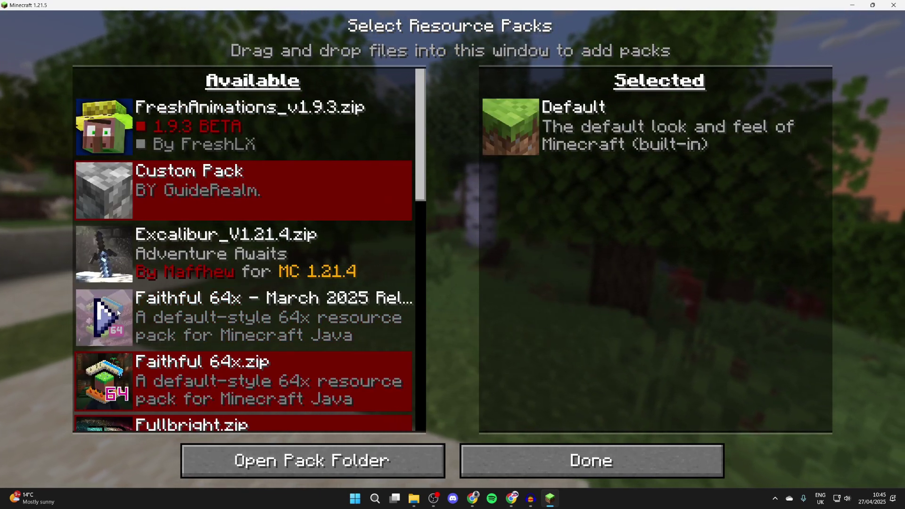
left_click(100, 315)
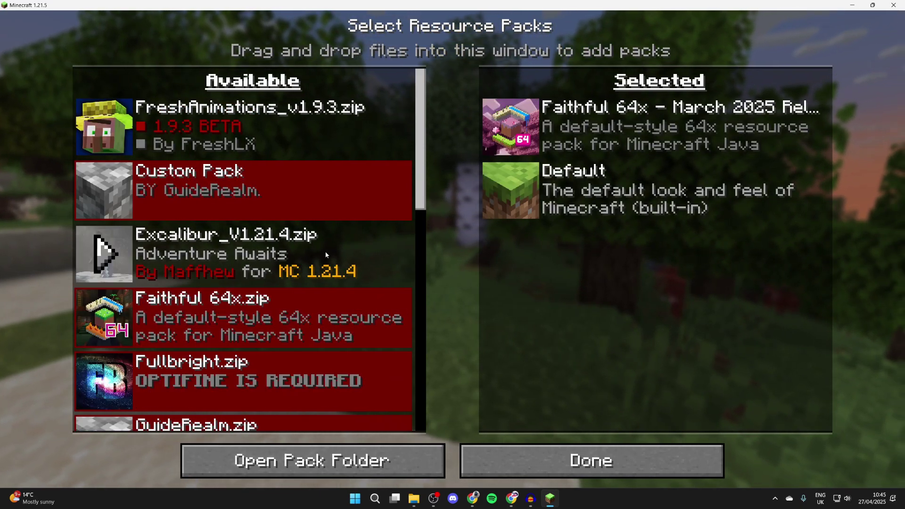
left_click(624, 459)
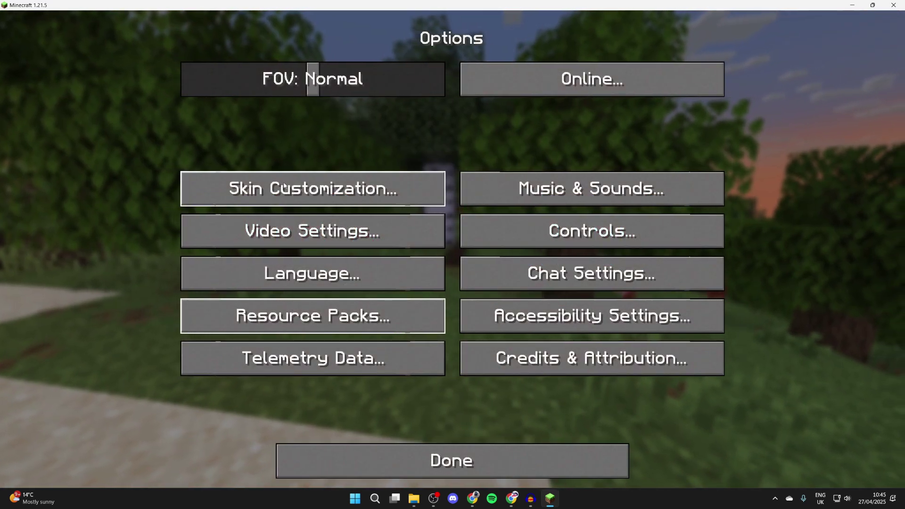
- Leave the options, return to the singleplayer world and break a dirt path block to inspect the pack's textures
left_click(507, 445)
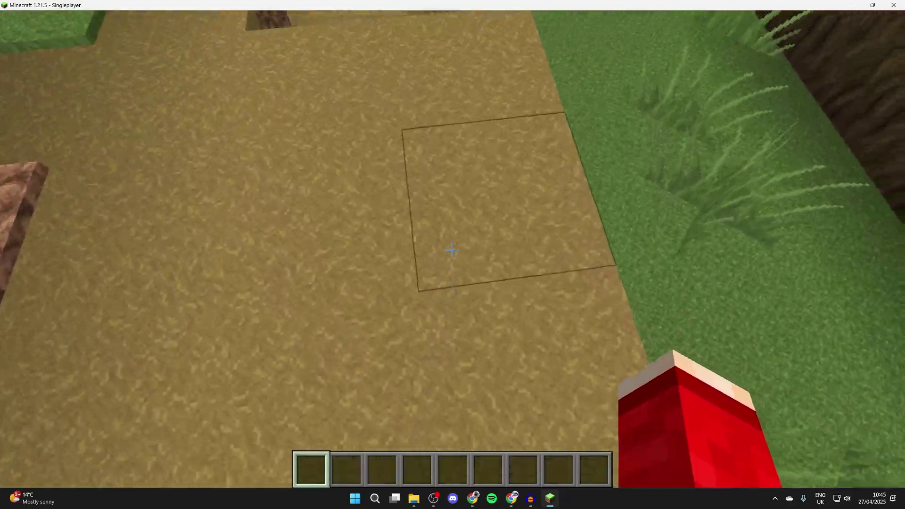
left_click(452, 250)
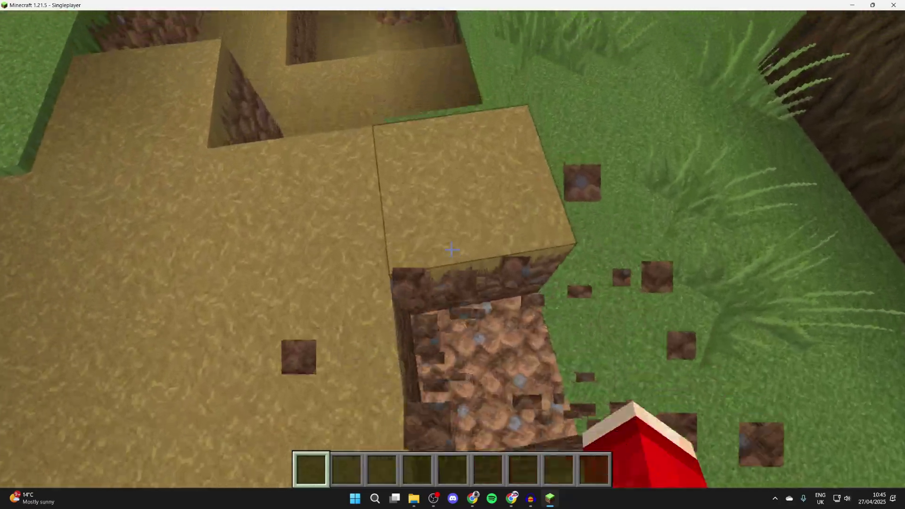